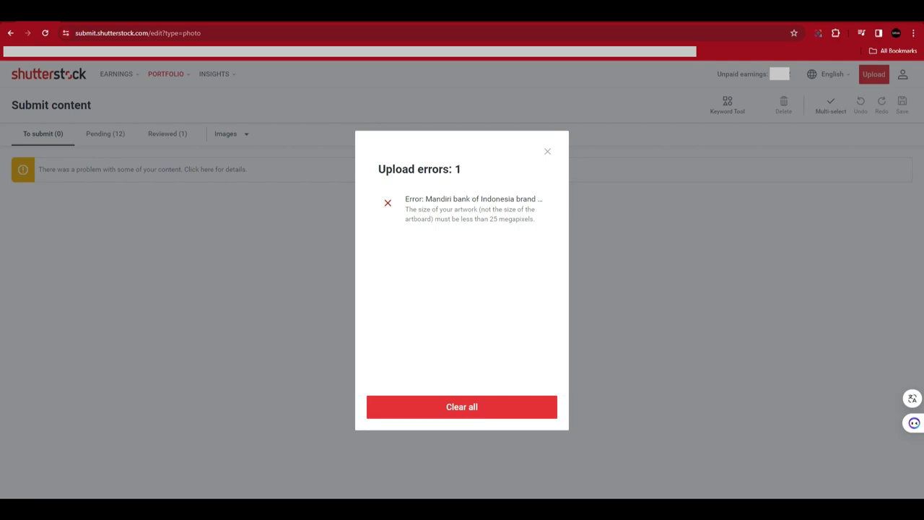
Switch to Illustrator and give the large outer rectangle around the logos a blue (0E00FF) 20 pt stroke
{"action": "left_click", "coordinate": [363, 510]}
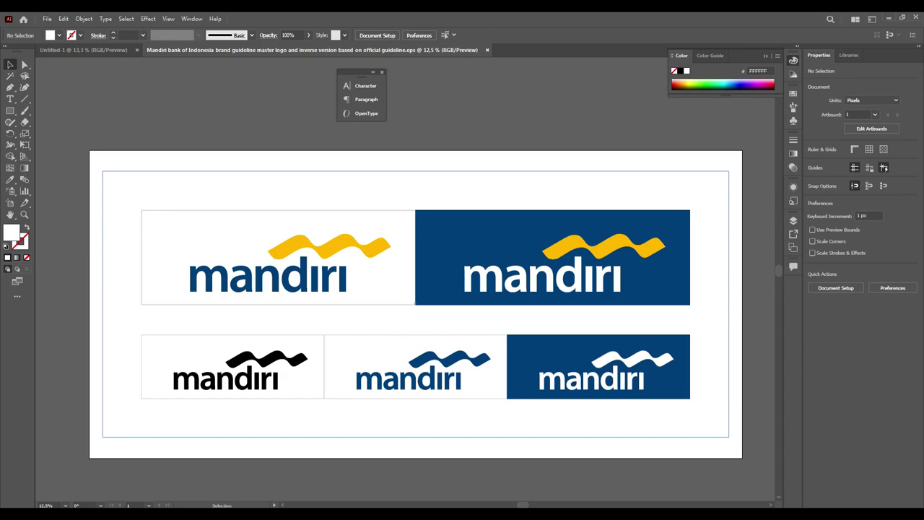
{"action": "left_click", "coordinate": [416, 320]}
{"action": "key", "text": "x"}
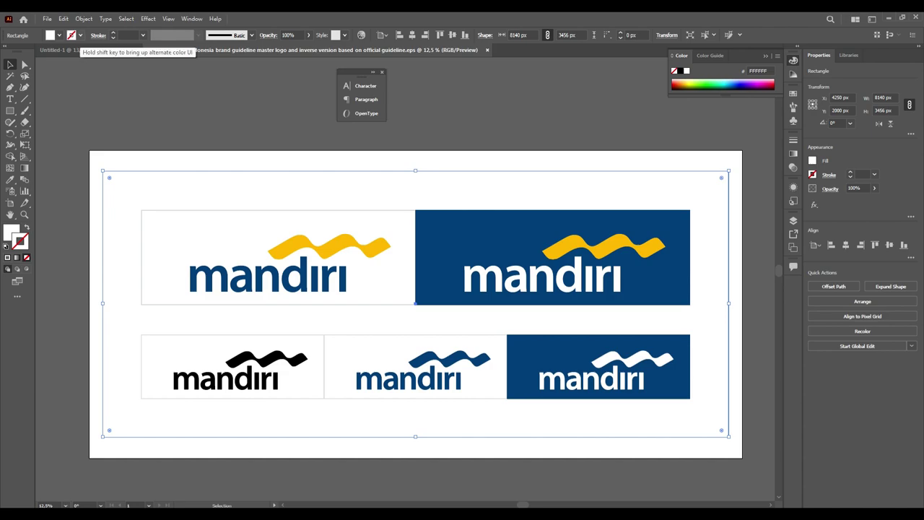
{"action": "left_click", "coordinate": [72, 35]}
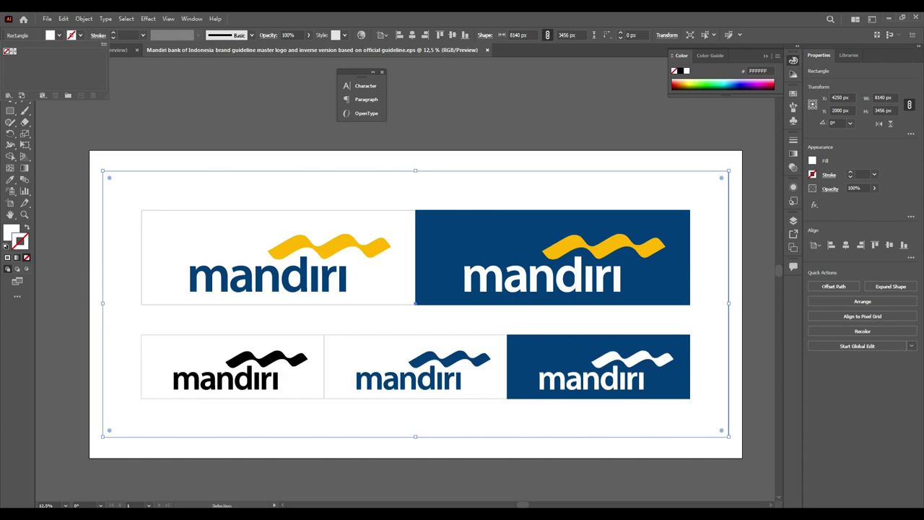
{"action": "left_click", "coordinate": [743, 86]}
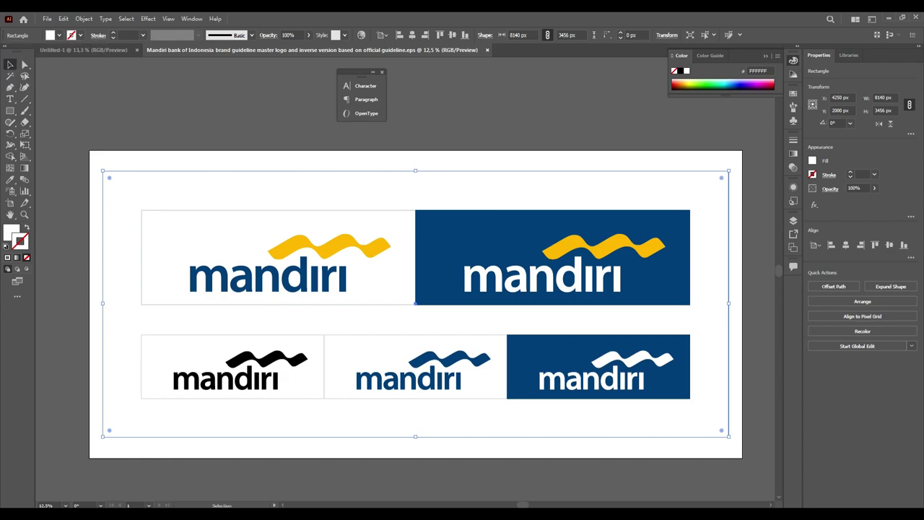
{"action": "left_click", "coordinate": [742, 85]}
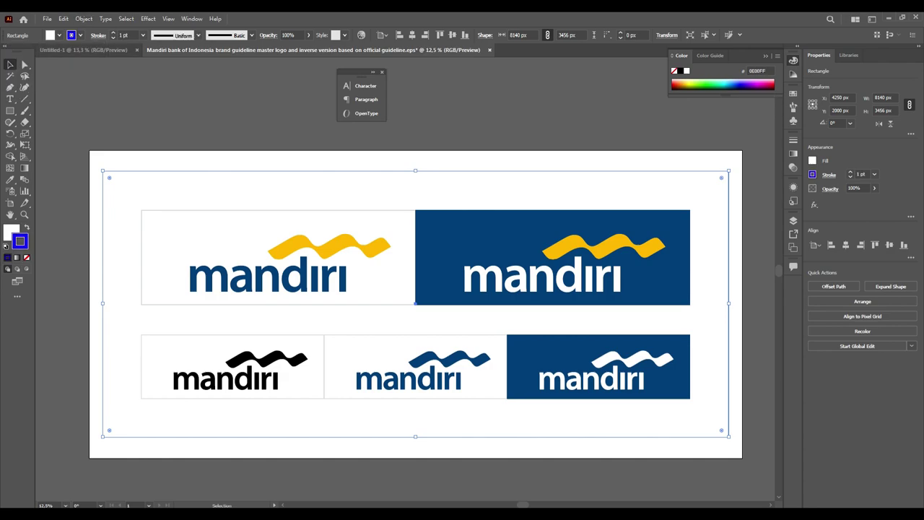
{"action": "left_click", "coordinate": [143, 35]}
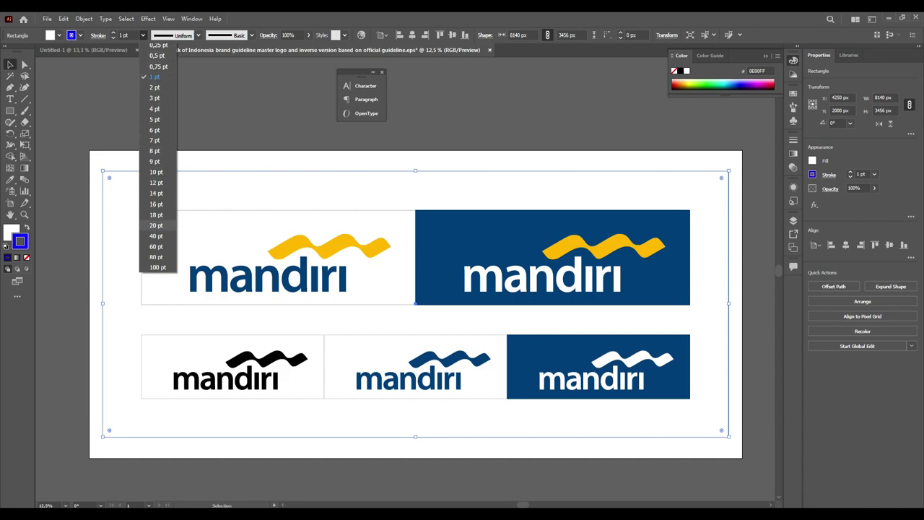
{"action": "left_click", "coordinate": [157, 226]}
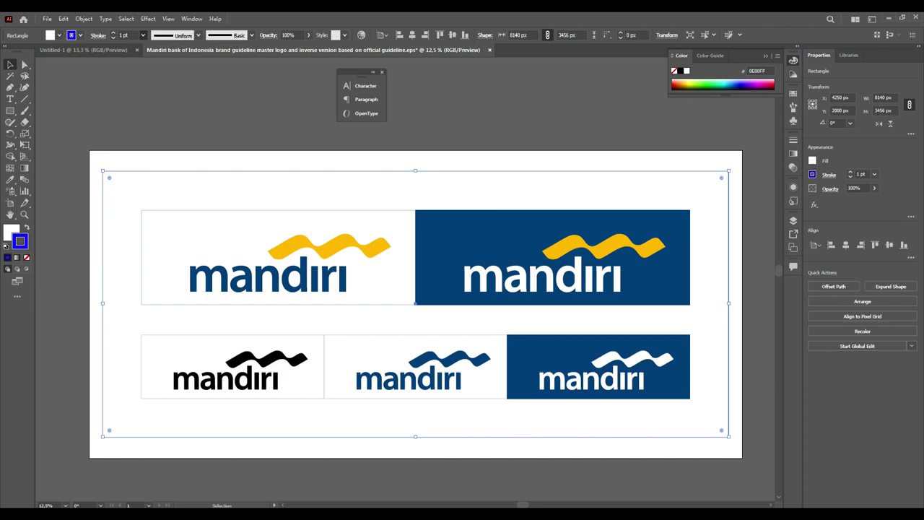
{"action": "key", "text": "ctrl+shift+a"}
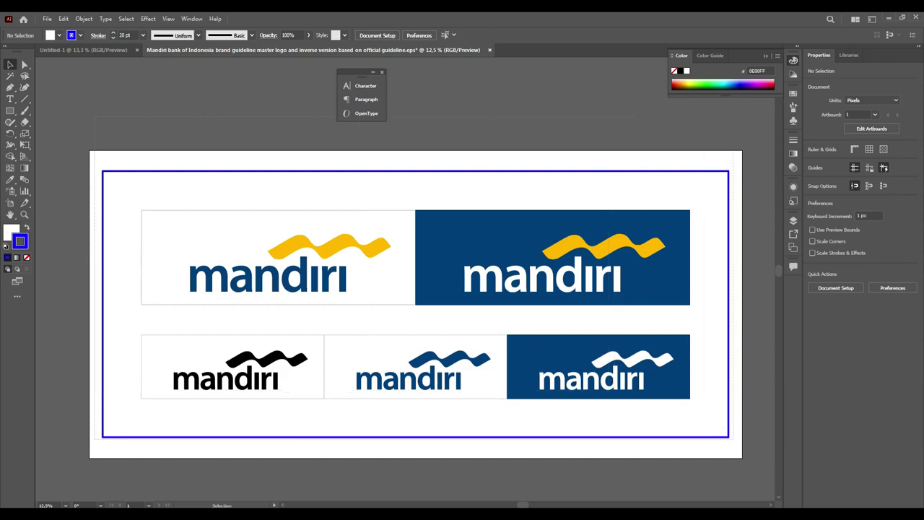
Select all the artwork and multiply its width by its height in Calculator, 8140 × 3456
{"action": "key", "text": "ctrl+a"}
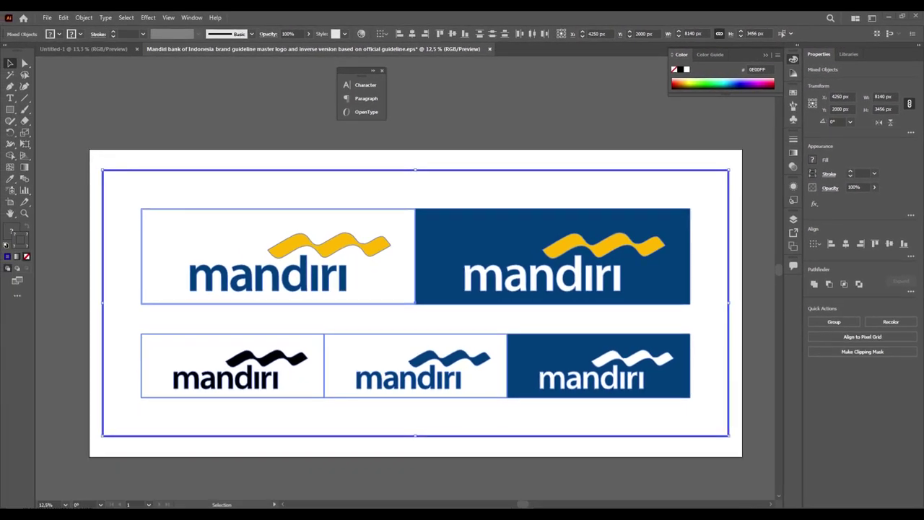
{"action": "left_click_drag", "start_coordinate": [565, 237], "coordinate": [209, 120]}
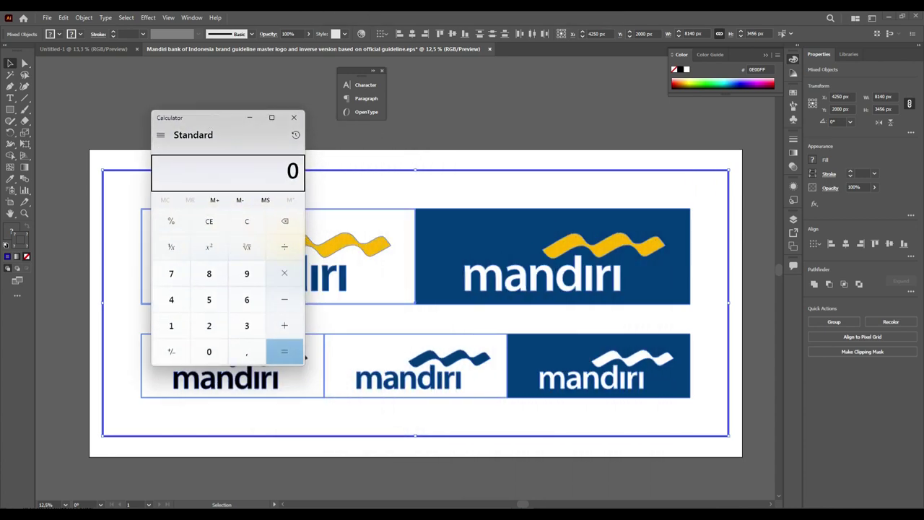
{"action": "type", "text": "8"}
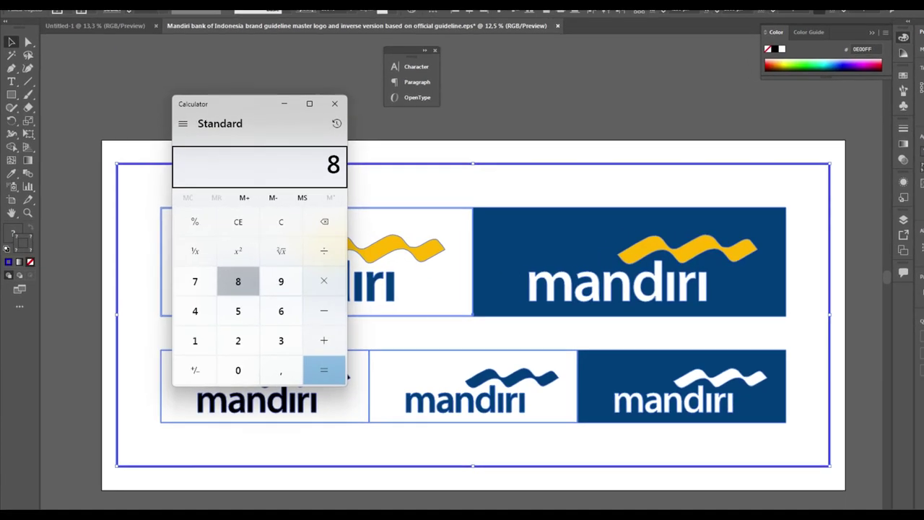
{"action": "type", "text": "1"}
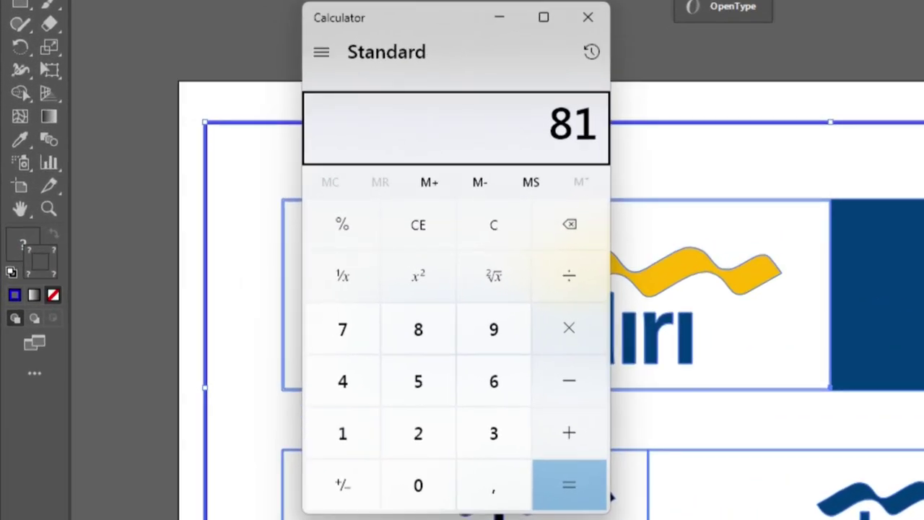
{"action": "type", "text": "40"}
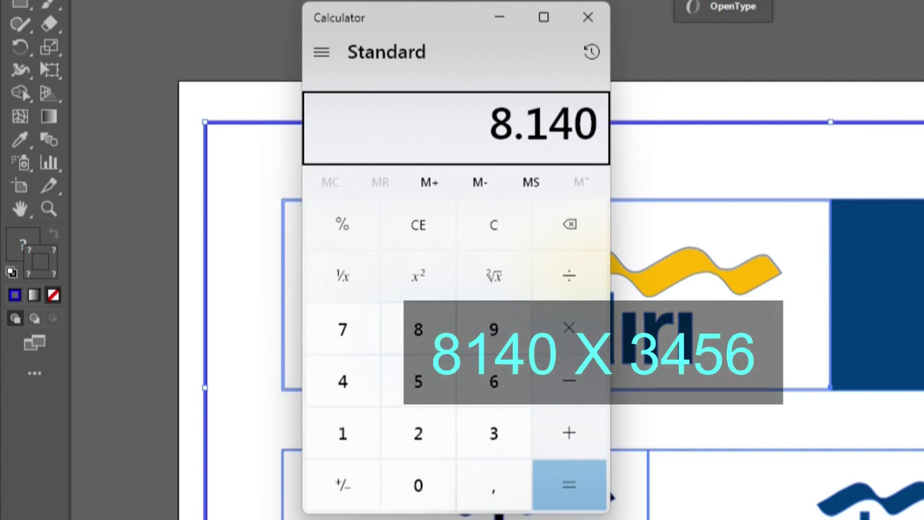
{"action": "type", "text": "*"}
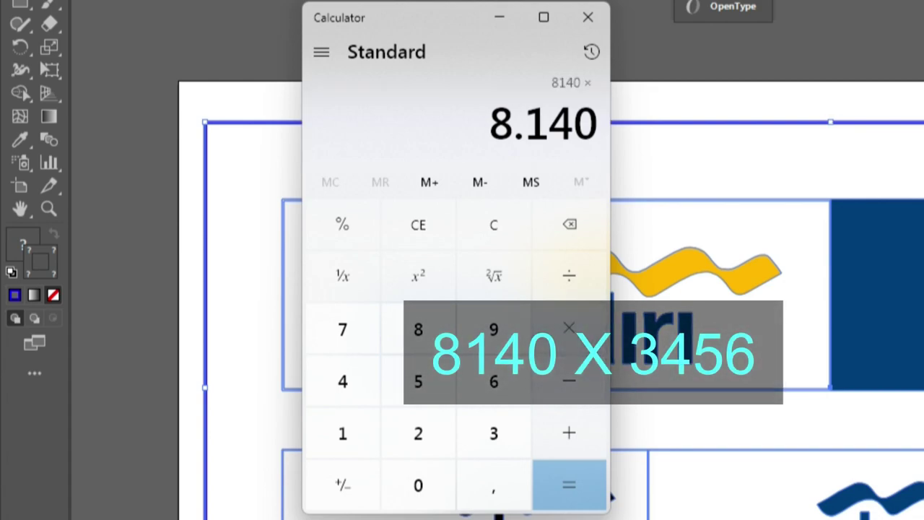
{"action": "type", "text": "34"}
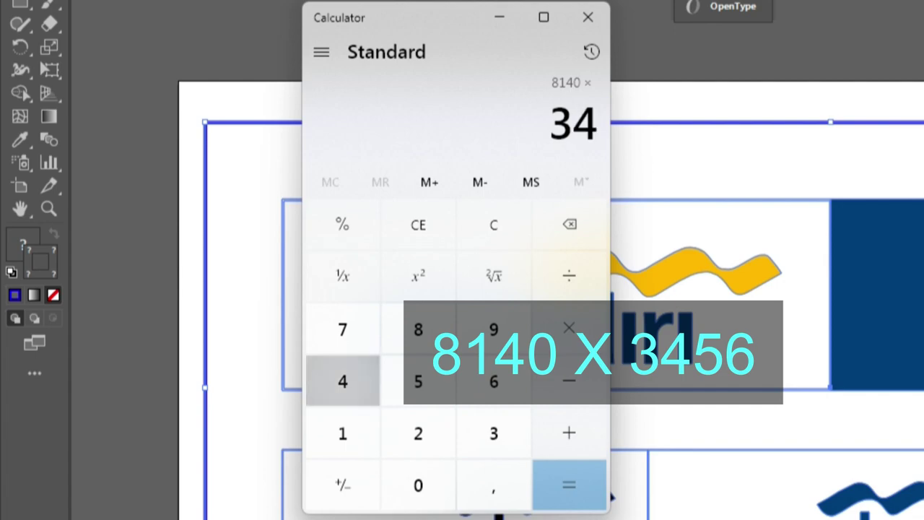
{"action": "type", "text": "56"}
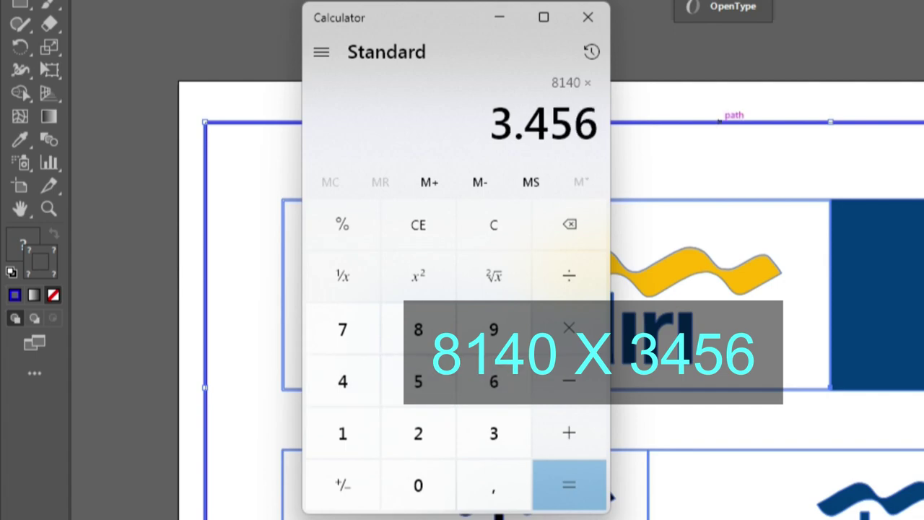
{"action": "left_click", "coordinate": [569, 485]}
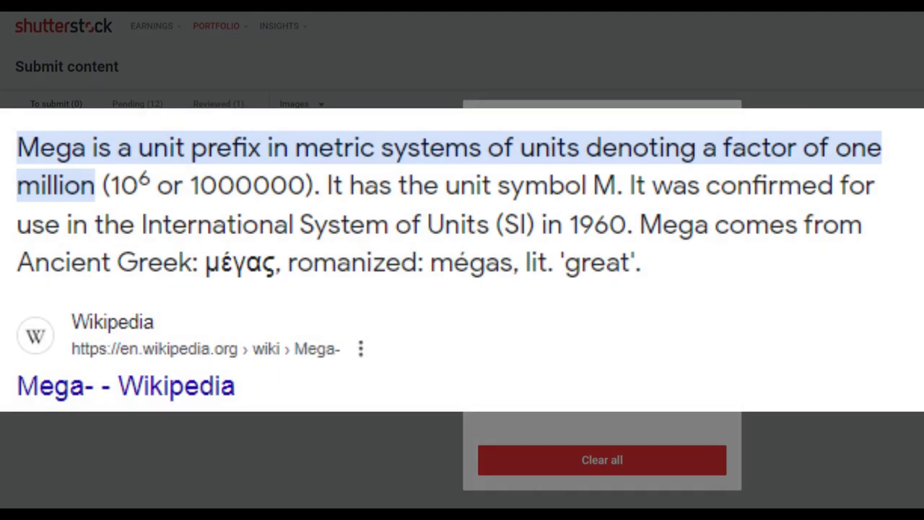
{"action": "mouse_move", "coordinate": [447, 514]}
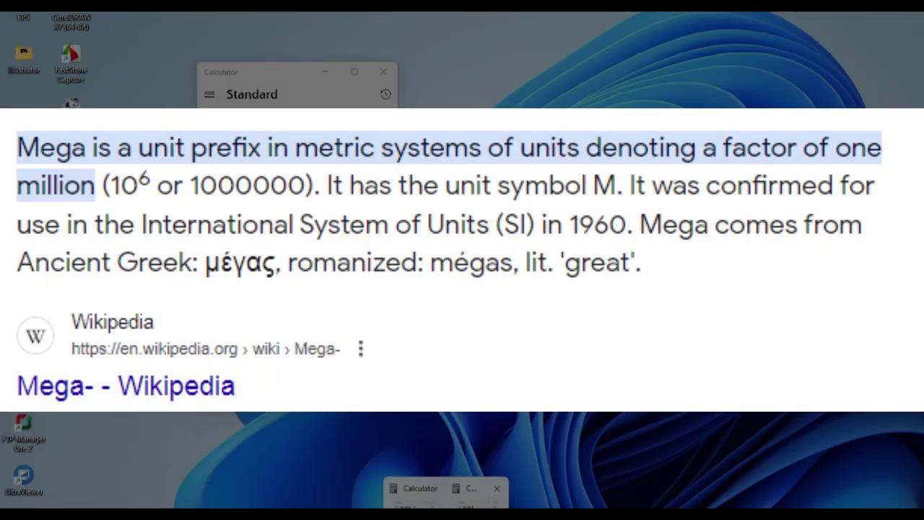
{"action": "left_click", "coordinate": [478, 504]}
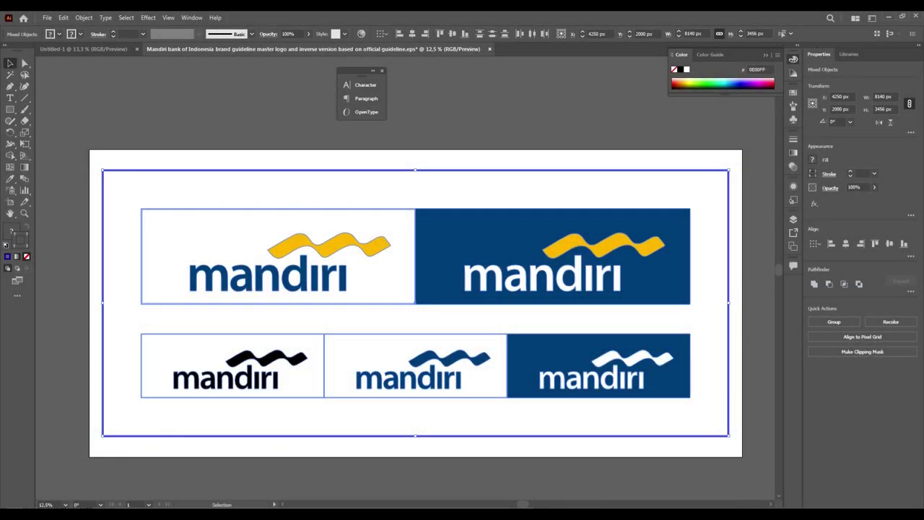
Remove the stroke from the large outer rectangle around the logos
{"action": "left_click", "coordinate": [758, 303]}
{"action": "left_click", "coordinate": [712, 311]}
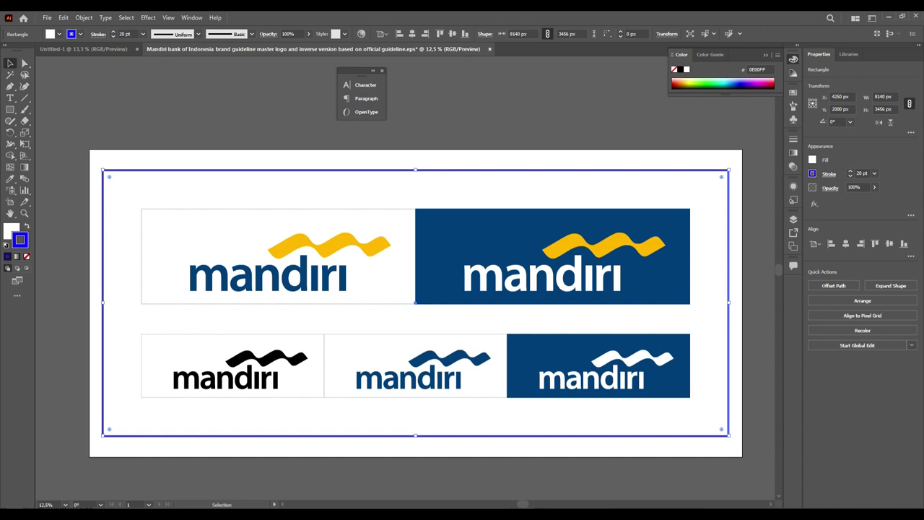
{"action": "left_click", "coordinate": [79, 34]}
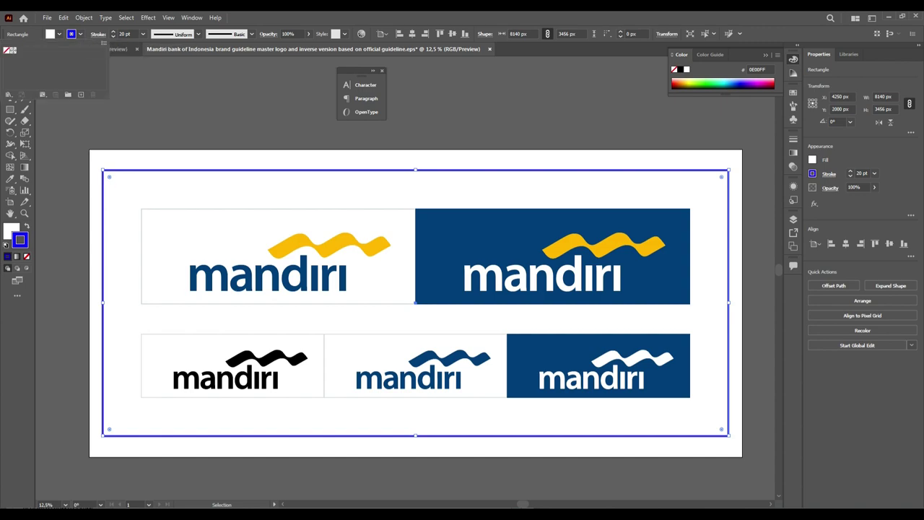
{"action": "left_click", "coordinate": [7, 50]}
{"action": "left_click", "coordinate": [79, 34]}
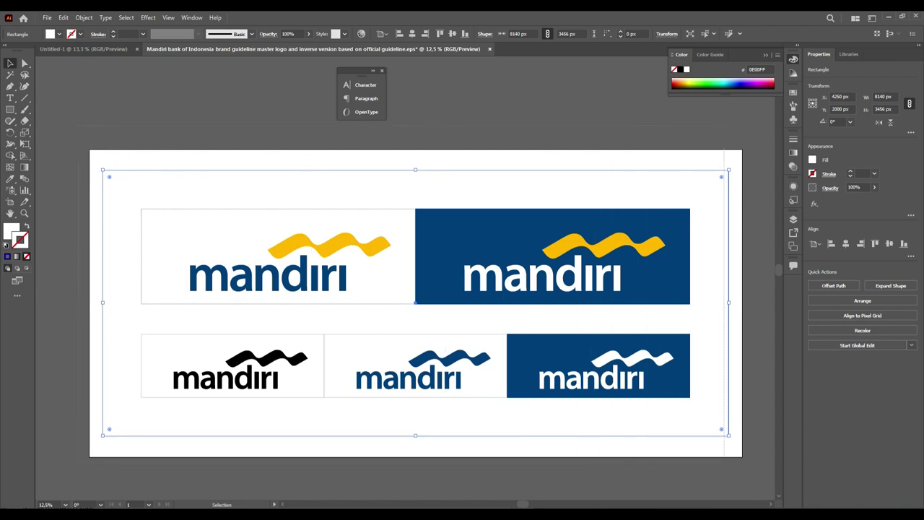
Group all the artwork and scale the group proportionally to a width of 5140 px
{"action": "key", "text": "ctrl+a"}
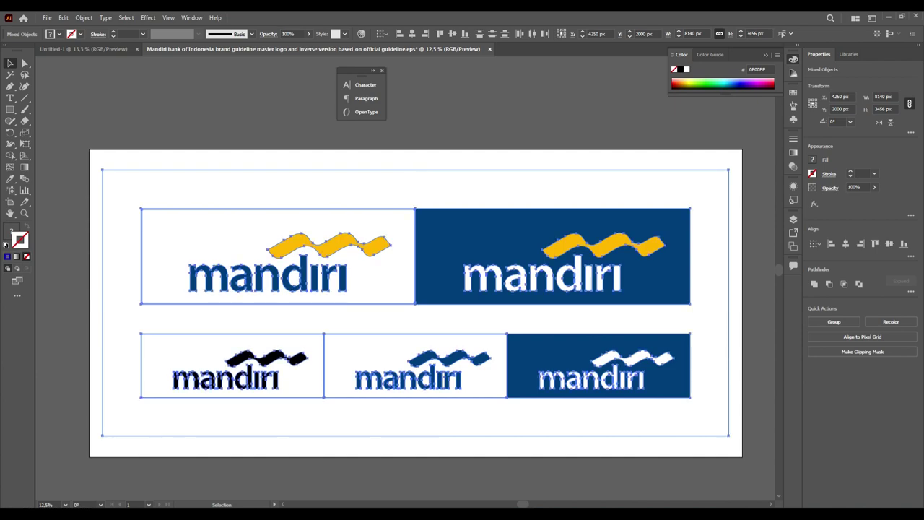
{"action": "key", "text": "ctrl+g"}
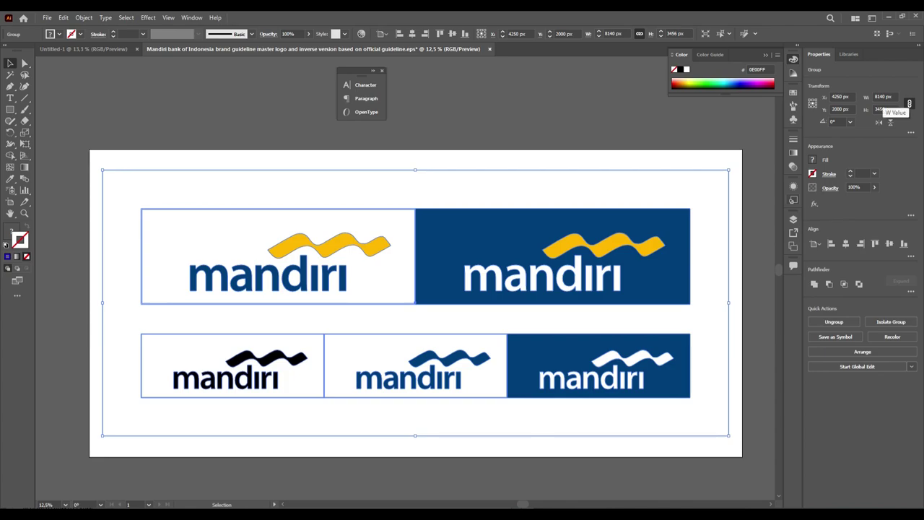
{"action": "left_click", "coordinate": [883, 96]}
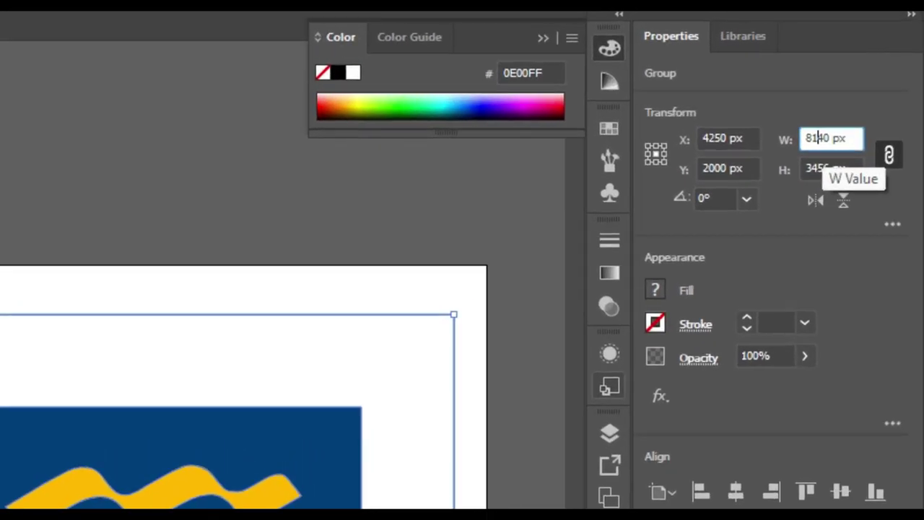
{"action": "left_click_drag", "start_coordinate": [869, 104], "coordinate": [864, 103]}
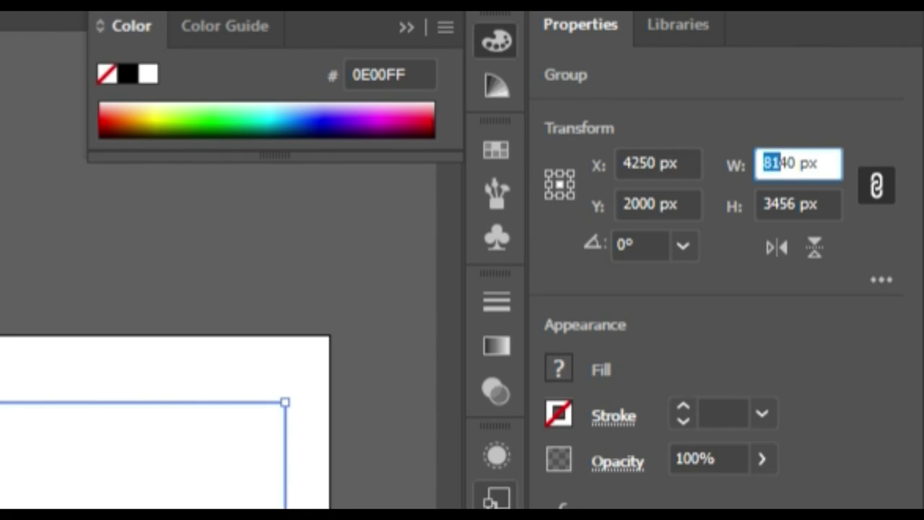
{"action": "key", "text": "Right"}
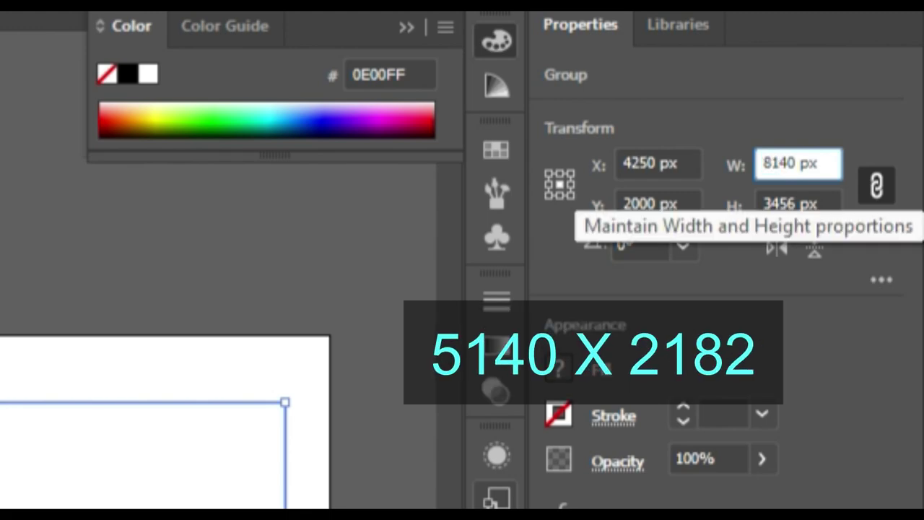
{"action": "key", "text": "BackSpace"}
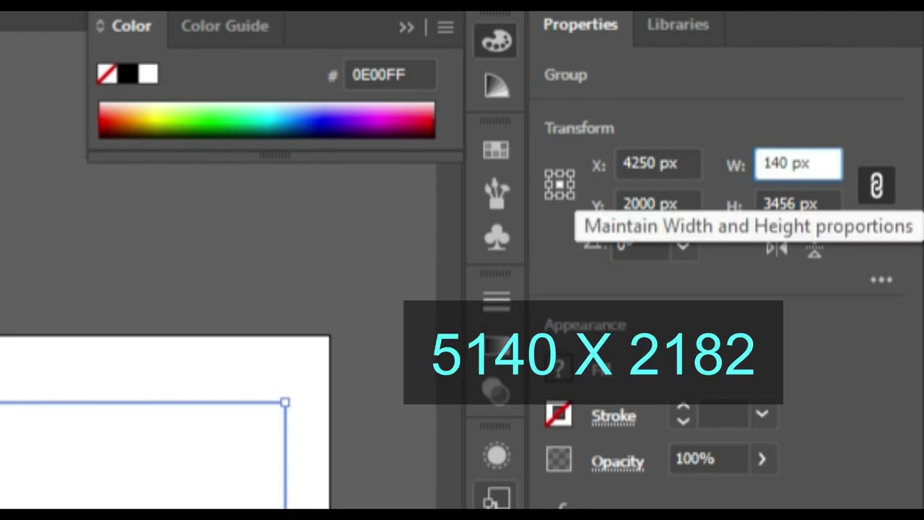
{"action": "type", "text": "5"}
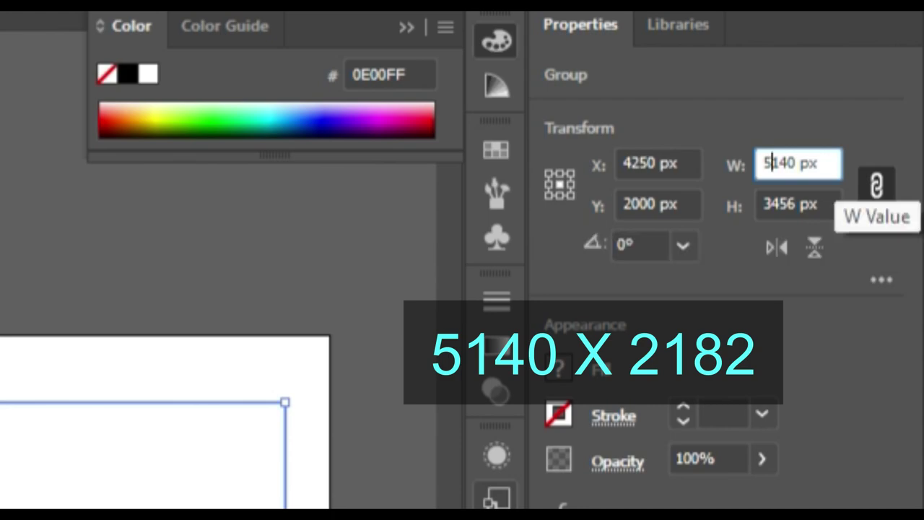
{"action": "key", "text": "Return"}
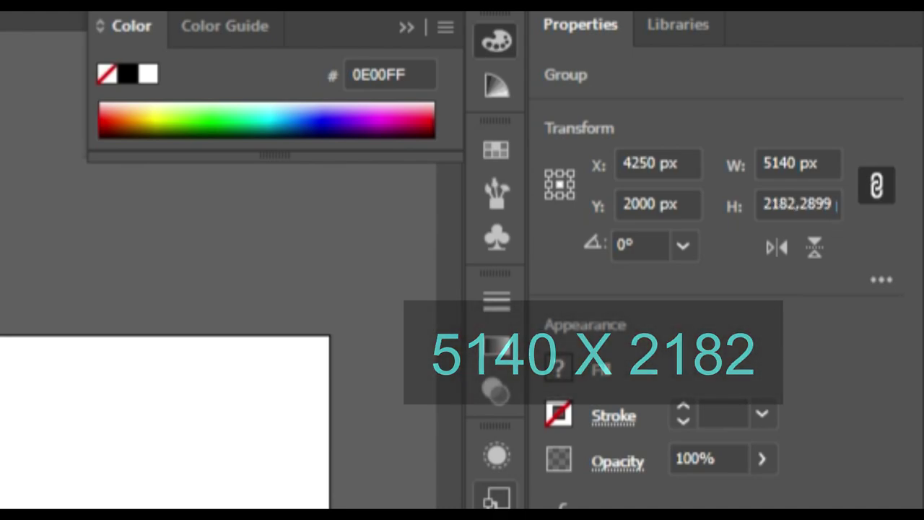
{"action": "key", "text": "ctrl+shift+a"}
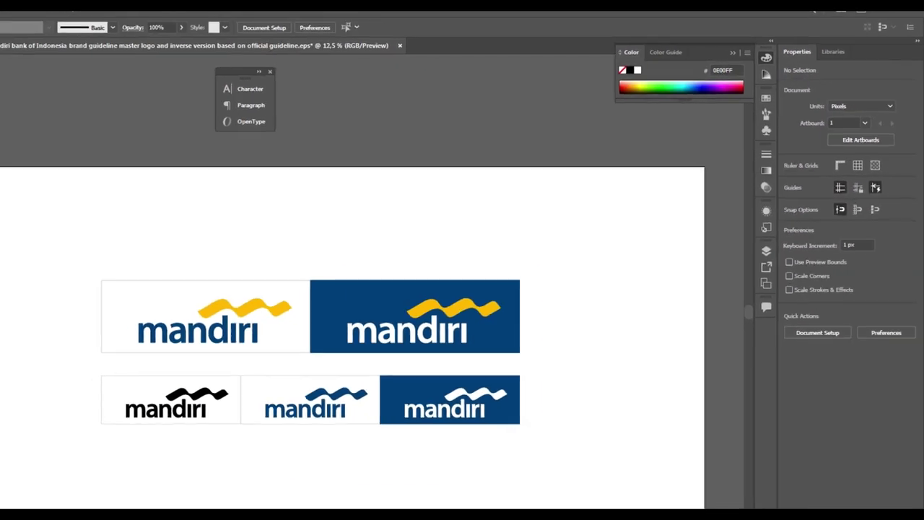
Save the document under the new name "5k of drawing" as an Illustrator EPS in the Desktop EPS folder
{"action": "left_click", "coordinate": [47, 17]}
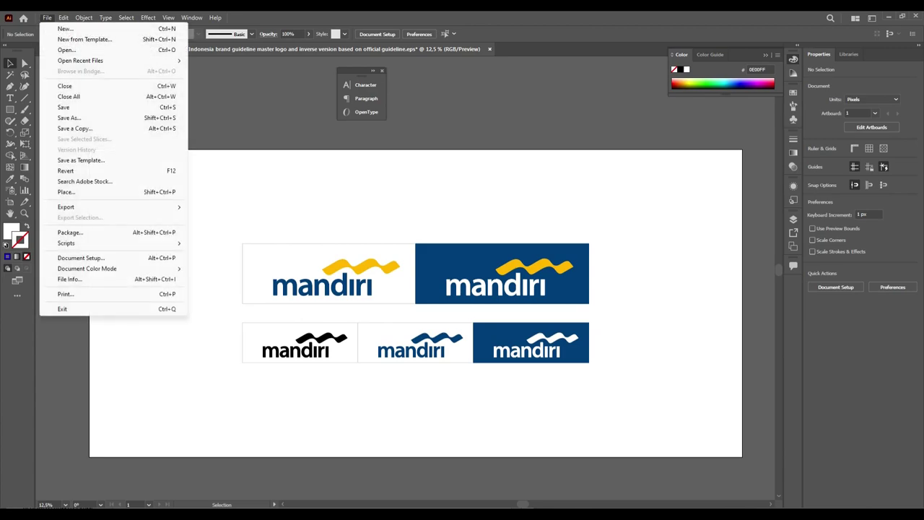
{"action": "left_click", "coordinate": [70, 118]}
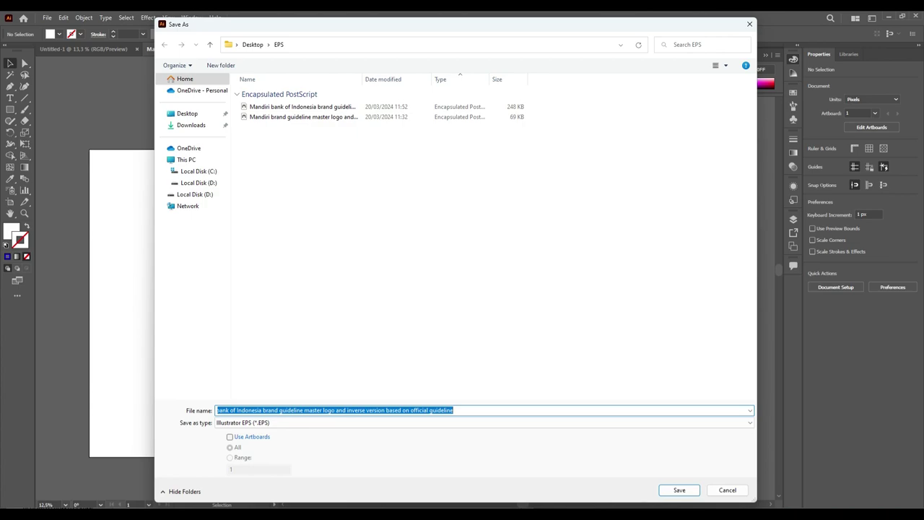
{"action": "type", "text": "5"}
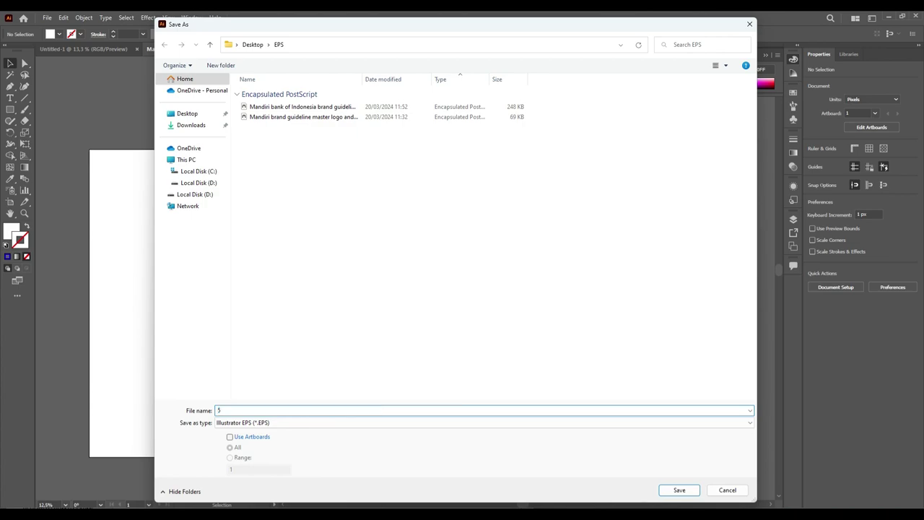
{"action": "type", "text": "k"}
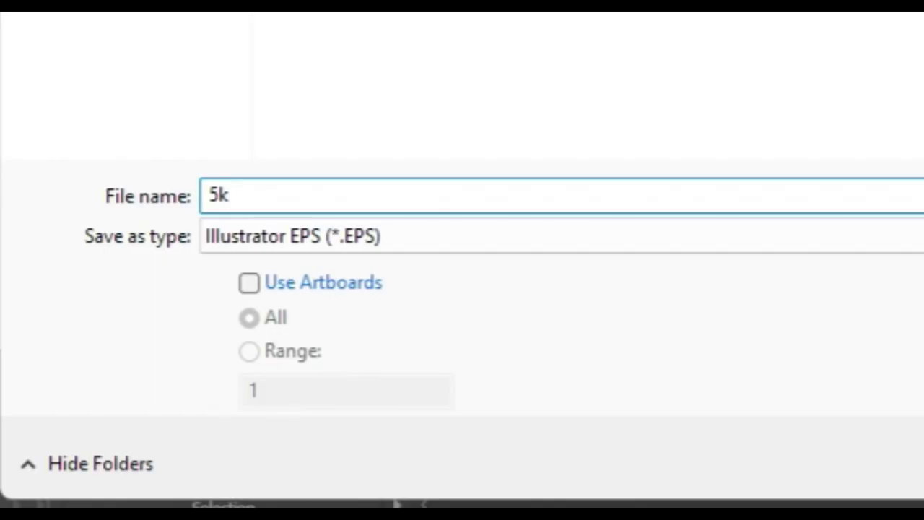
{"action": "type", "text": " of drawing"}
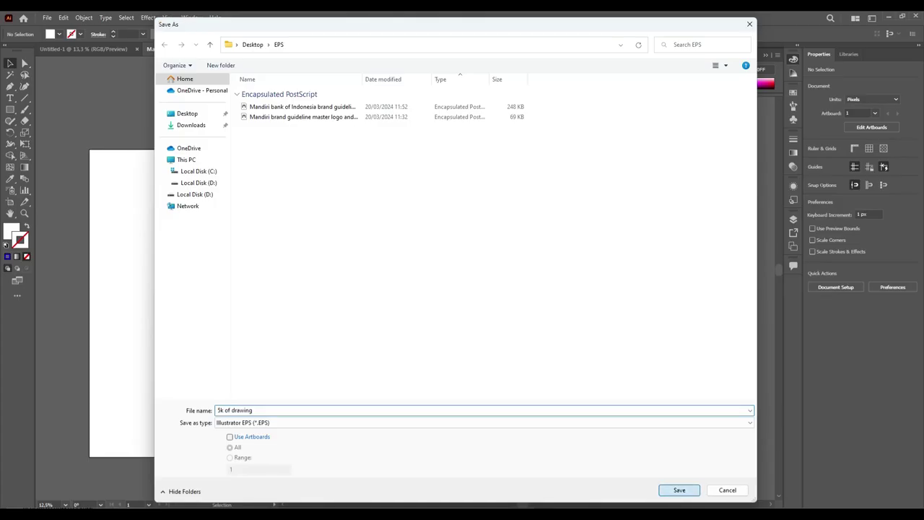
{"action": "left_click", "coordinate": [675, 489]}
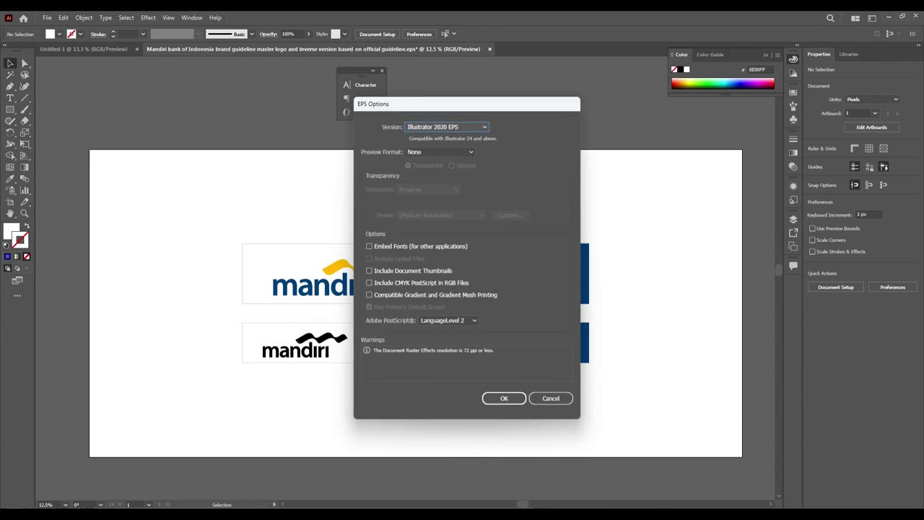
Set the EPS version to Illustrator 10 EPS and complete the save in the older format
{"action": "left_click", "coordinate": [447, 127]}
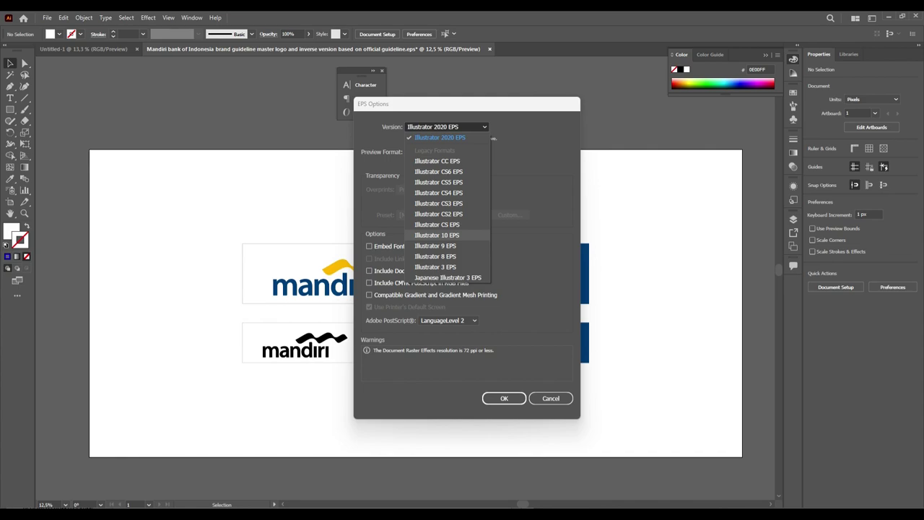
{"action": "key", "text": "Escape"}
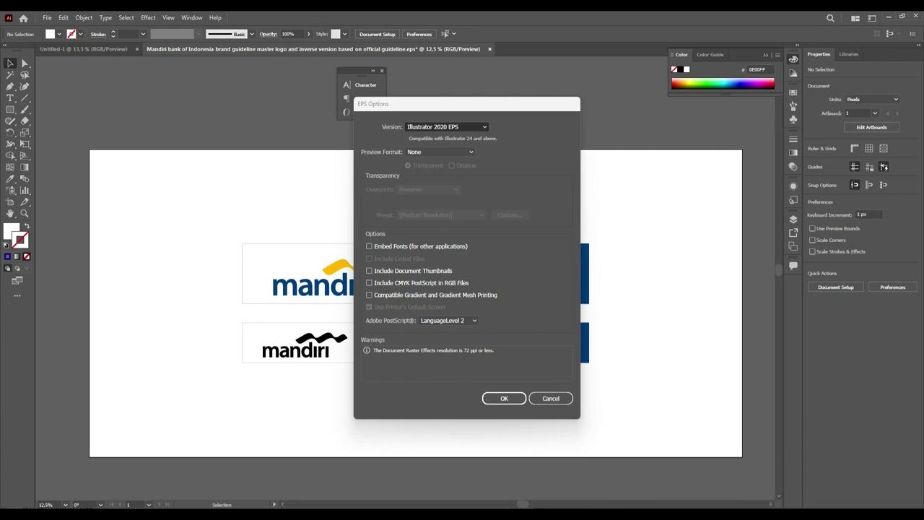
{"action": "key", "text": "Down"}
{"action": "key", "text": "Down"}
{"action": "key", "text": "Down"}
{"action": "key", "text": "Down"}
{"action": "key", "text": "Down"}
{"action": "key", "text": "Down"}
{"action": "key", "text": "Down"}
{"action": "key", "text": "Down"}
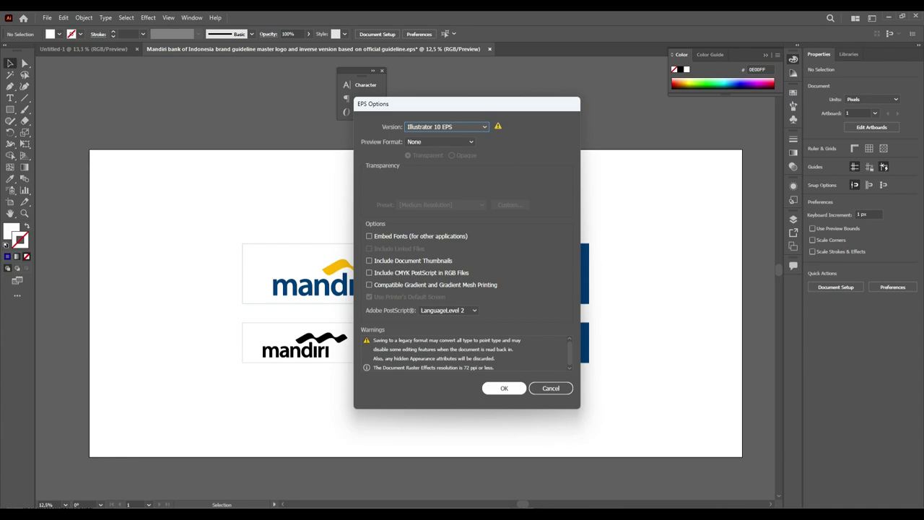
{"action": "left_click", "coordinate": [504, 388]}
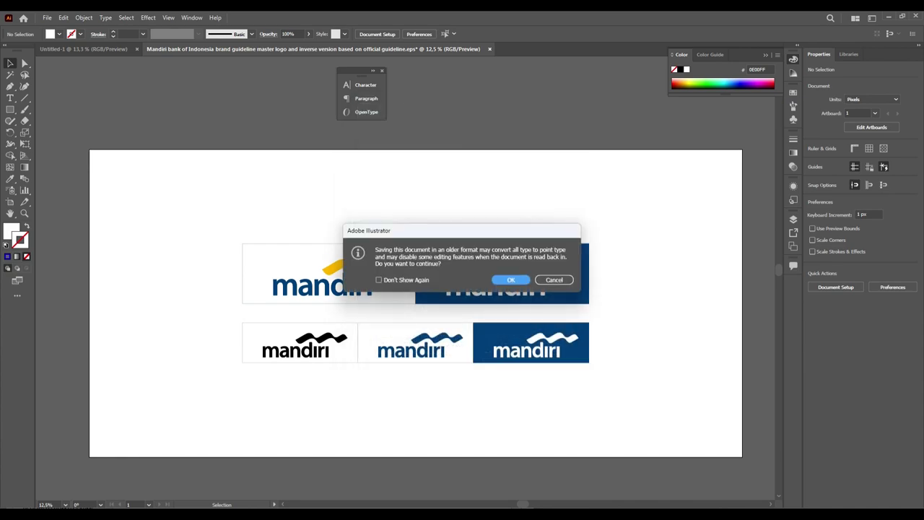
{"action": "key", "text": "Return"}
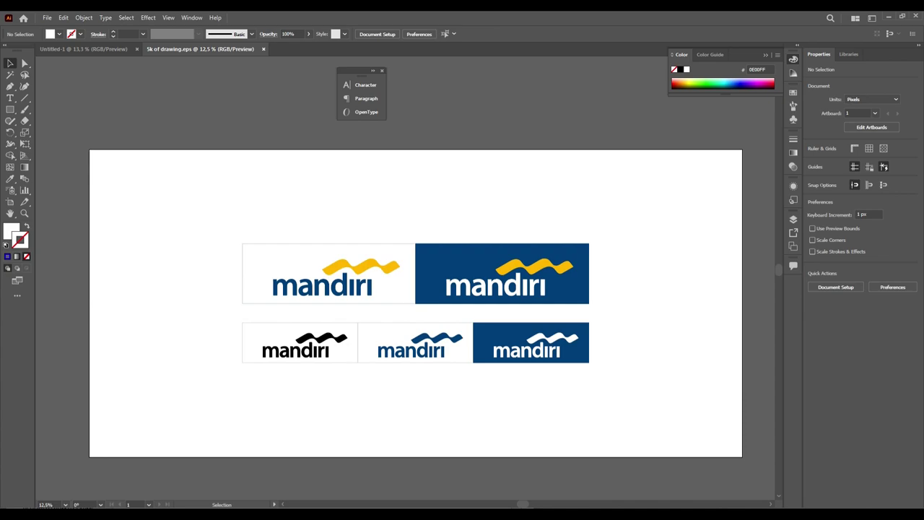
Switch to the Shutterstock submission page in Chrome and clear all upload errors
{"action": "mouse_move", "coordinate": [283, 490]}
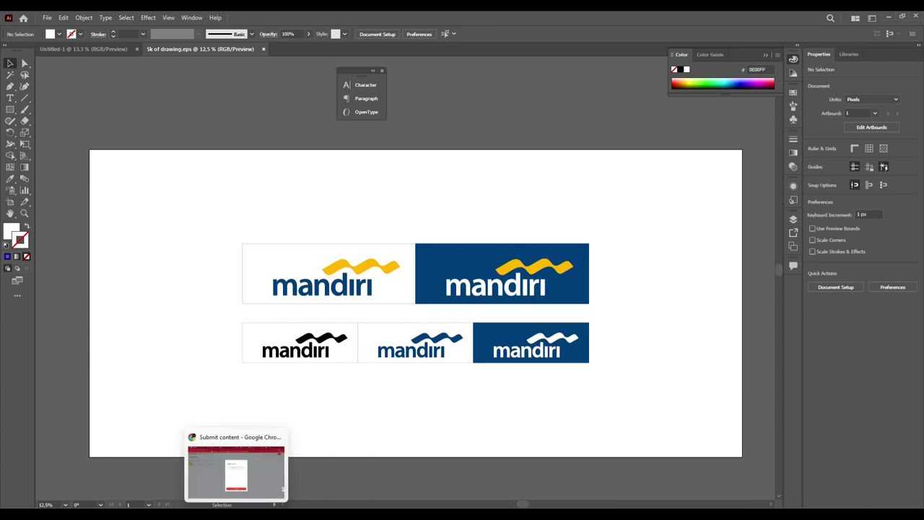
{"action": "left_click", "coordinate": [236, 439]}
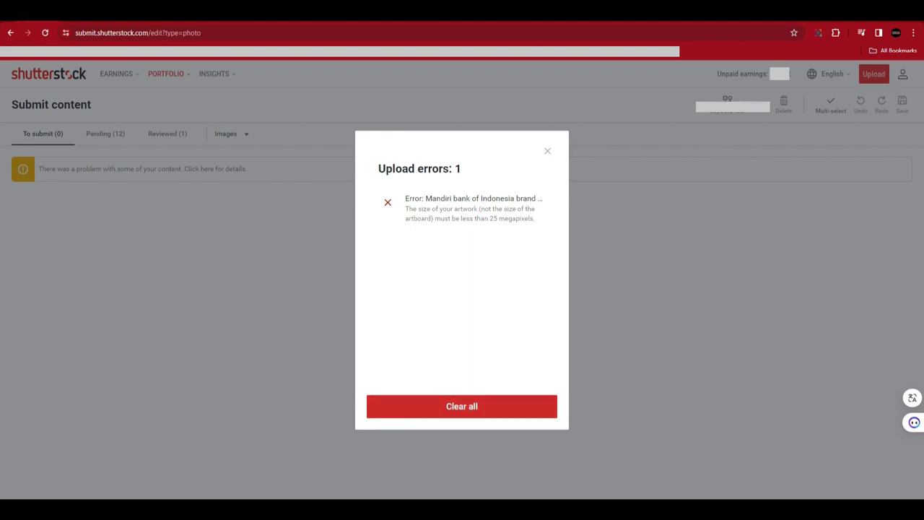
{"action": "left_click", "coordinate": [461, 406]}
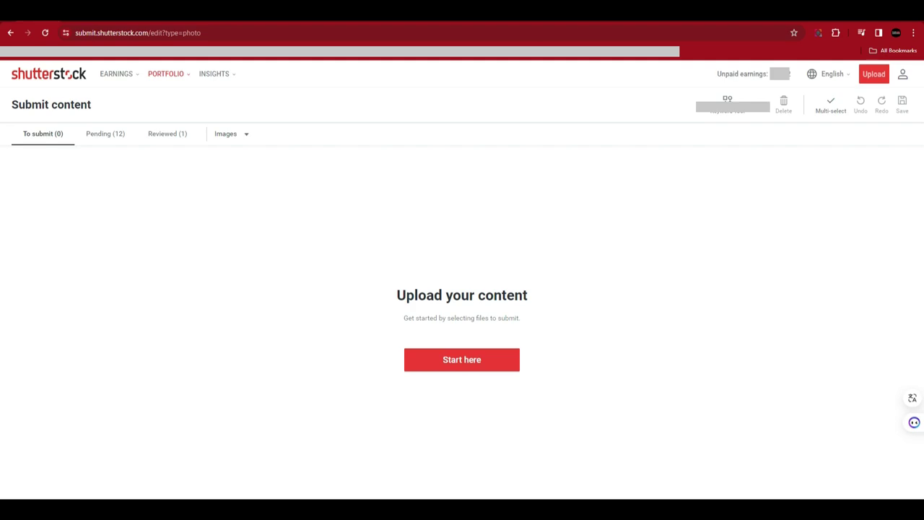
Upload the file "5k of drawing" from the EPS folder to Shutterstock and proceed to content submission
{"action": "left_click", "coordinate": [461, 358]}
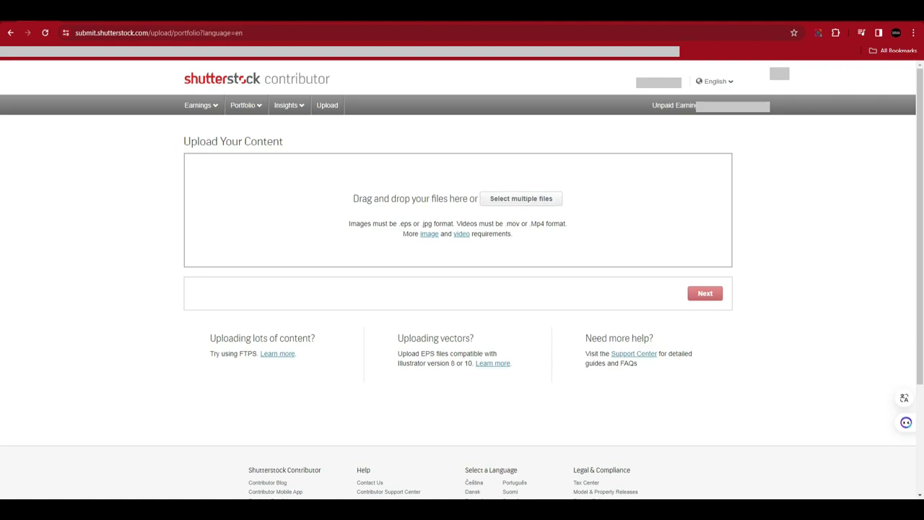
{"action": "left_click", "coordinate": [522, 198]}
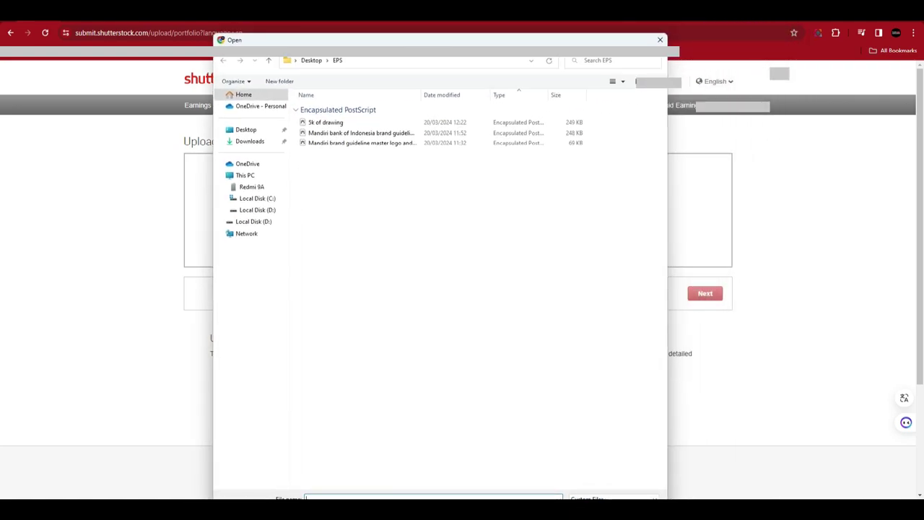
{"action": "left_click", "coordinate": [325, 123]}
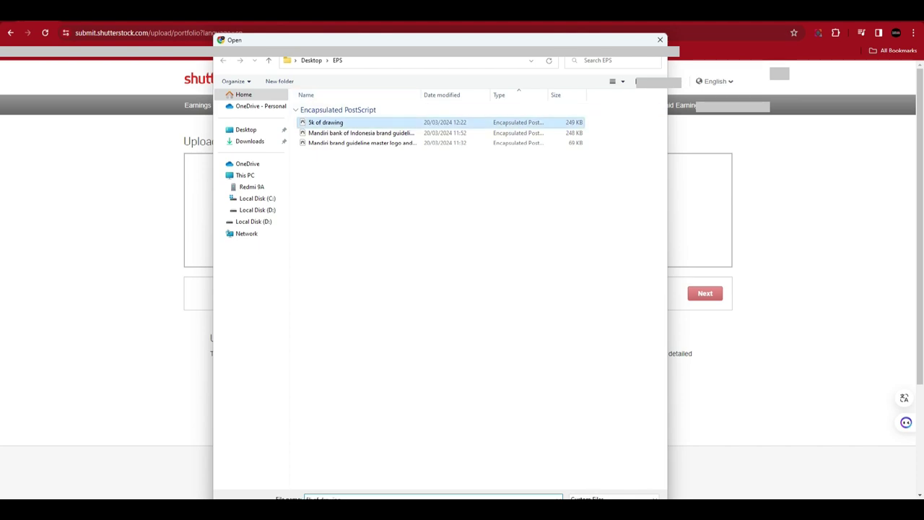
{"action": "left_click", "coordinate": [592, 513]}
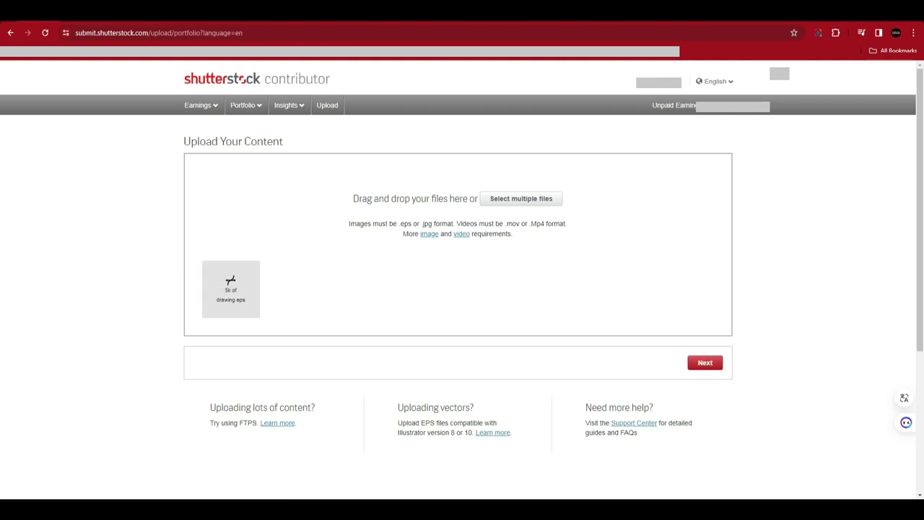
{"action": "left_click", "coordinate": [704, 362]}
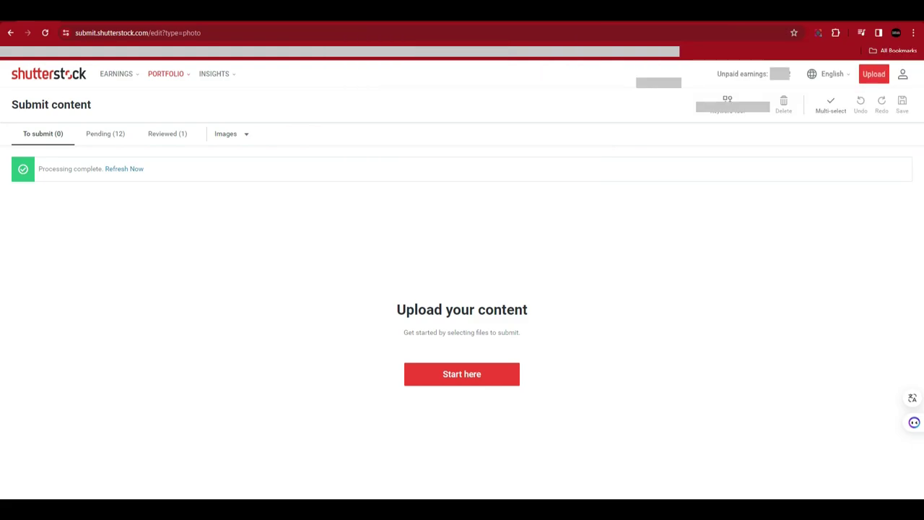
Select 5k of drawing.eps in the refreshed to-submit list and check its enlarged preview
{"action": "left_click", "coordinate": [125, 168]}
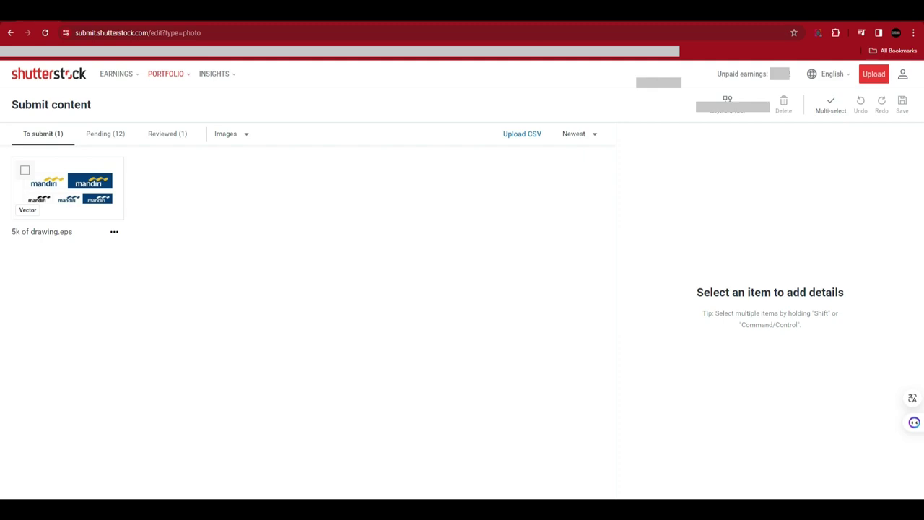
{"action": "left_click", "coordinate": [24, 169]}
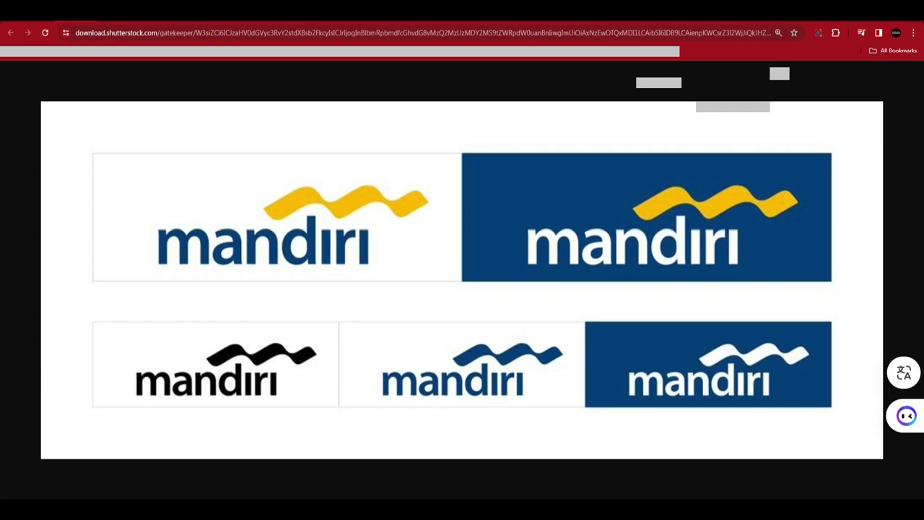
{"action": "key", "text": "ctrl+w"}
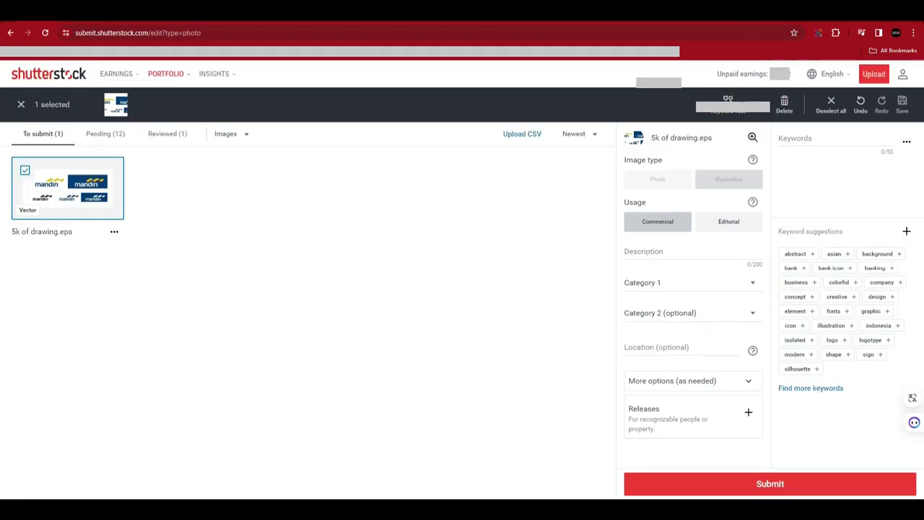